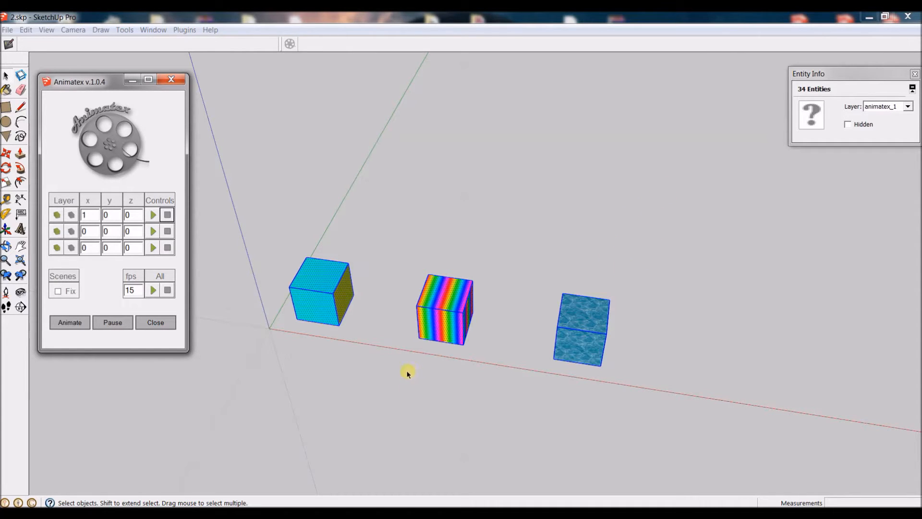
# - Assign the selected cubes to the first Animatex layer, set its x offset to 10 and start its animation
pyautogui.click(392, 301)
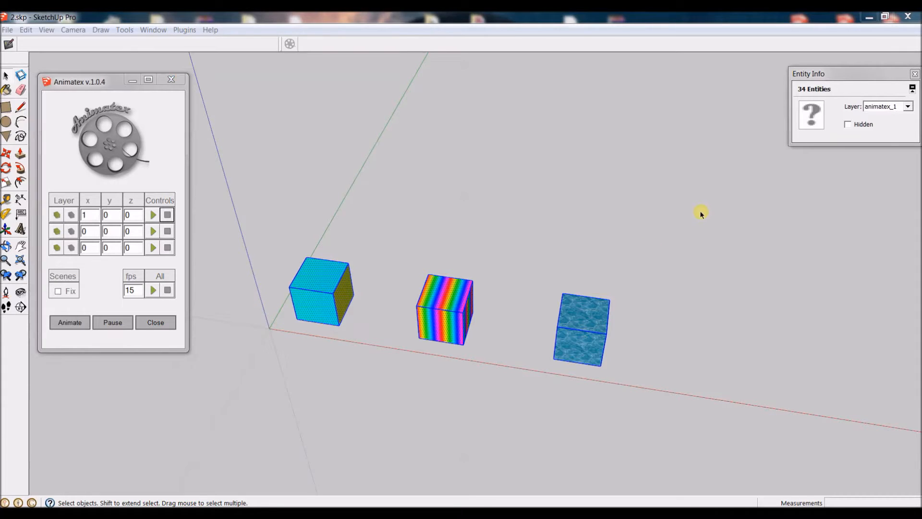
pyautogui.moveTo(250, 384); pyautogui.dragTo(254, 410)
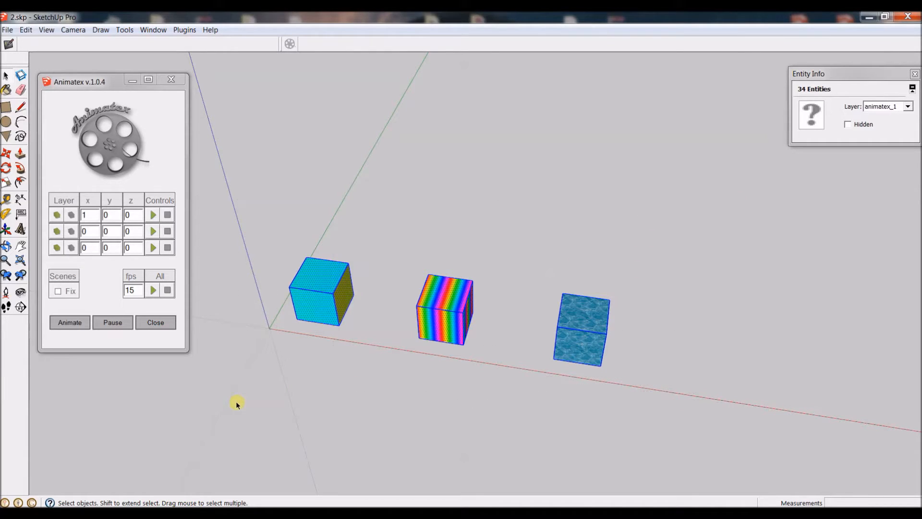
pyautogui.click(56, 216)
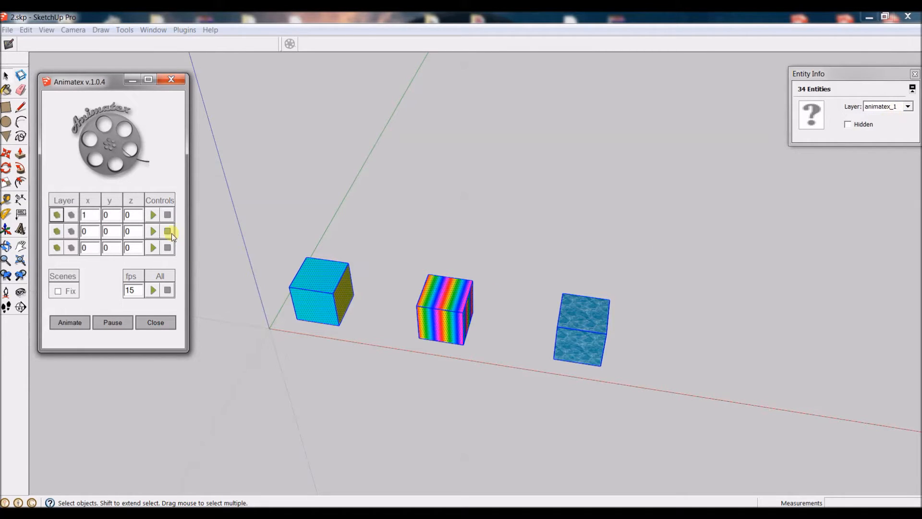
pyautogui.click(88, 214)
pyautogui.click(152, 217)
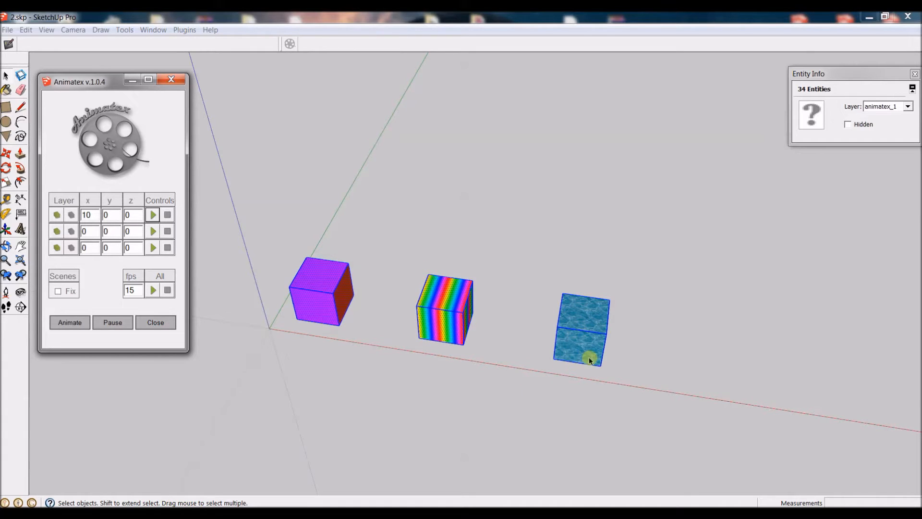
# - Open the water-textured cube group and assign its whole contents to the first Animatex layer
pyautogui.click(582, 321)
pyautogui.doubleClick(582, 321)
pyautogui.moveTo(696, 222); pyautogui.dragTo(657, 260)
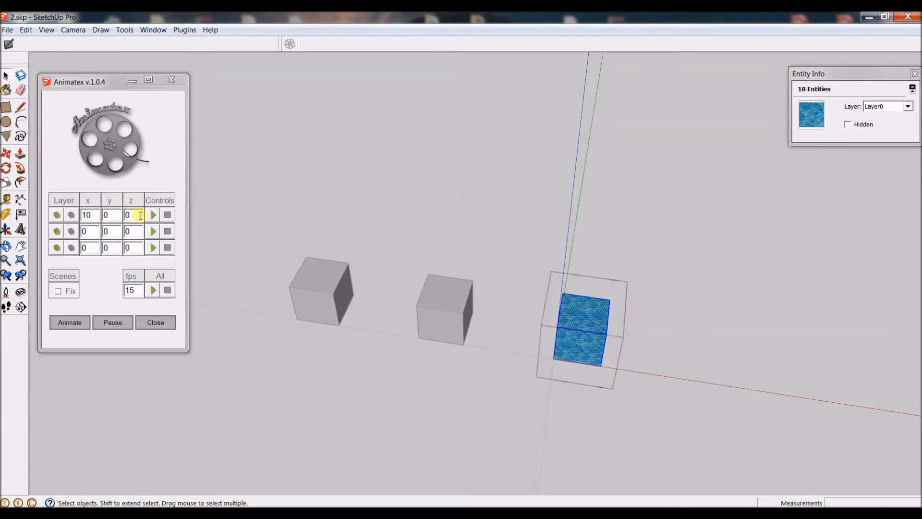
pyautogui.click(57, 217)
pyautogui.click(386, 220)
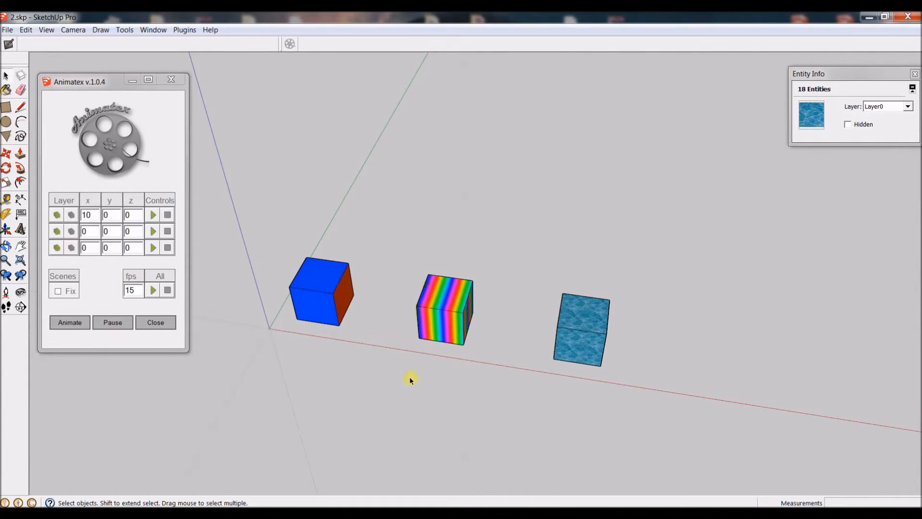
# - Set the x offset of the first Animatex layer to 300
pyautogui.moveTo(579, 393); pyautogui.dragTo(480, 380, button='middle')
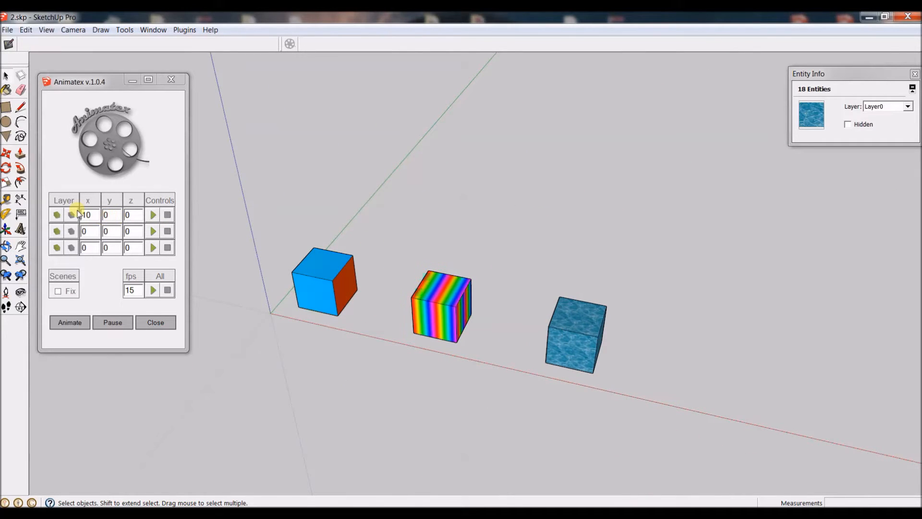
pyautogui.moveTo(446, 306); pyautogui.dragTo(350, 330, button='middle')
pyautogui.scroll(4, 333, 279)
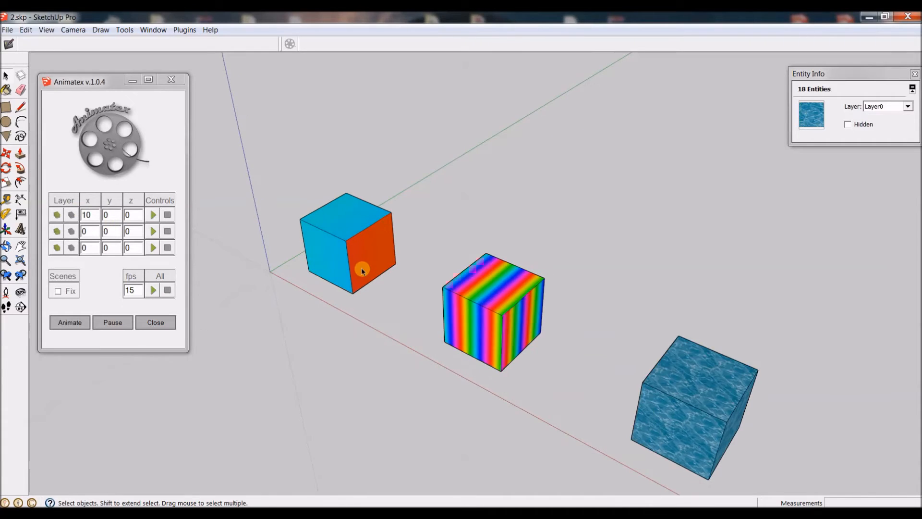
pyautogui.scroll(3, 362, 270)
pyautogui.scroll(1, 365, 276)
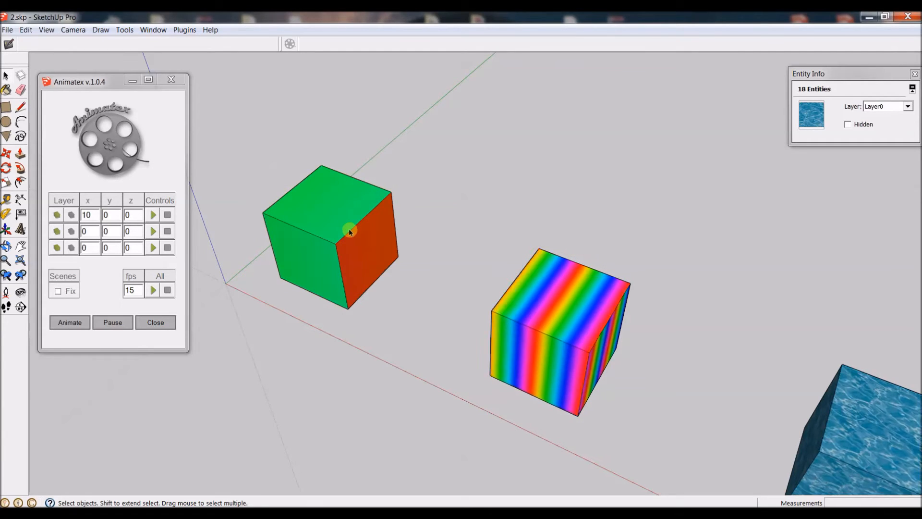
pyautogui.doubleClick(65, 212)
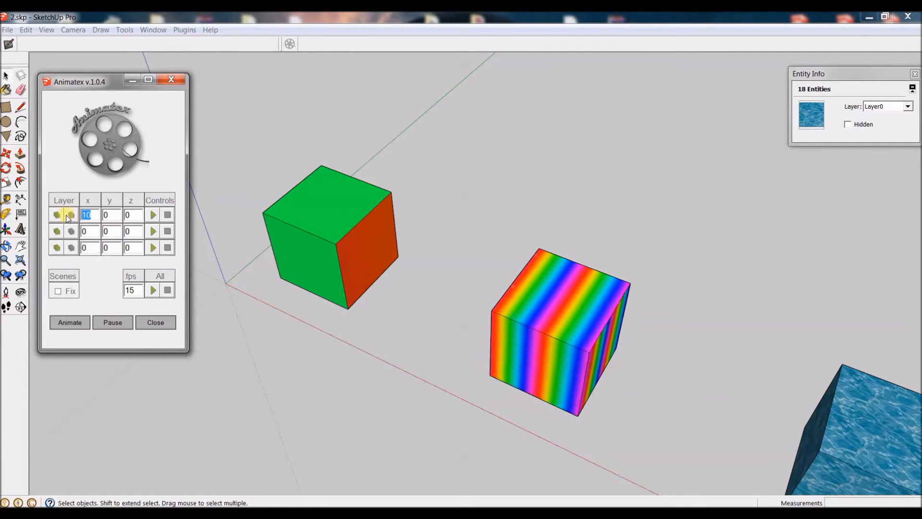
pyautogui.write('3')
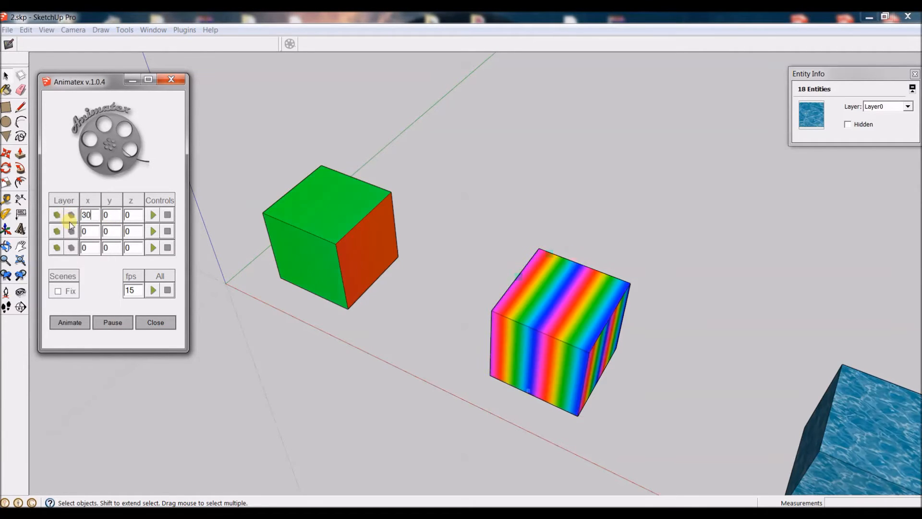
pyautogui.write('00')
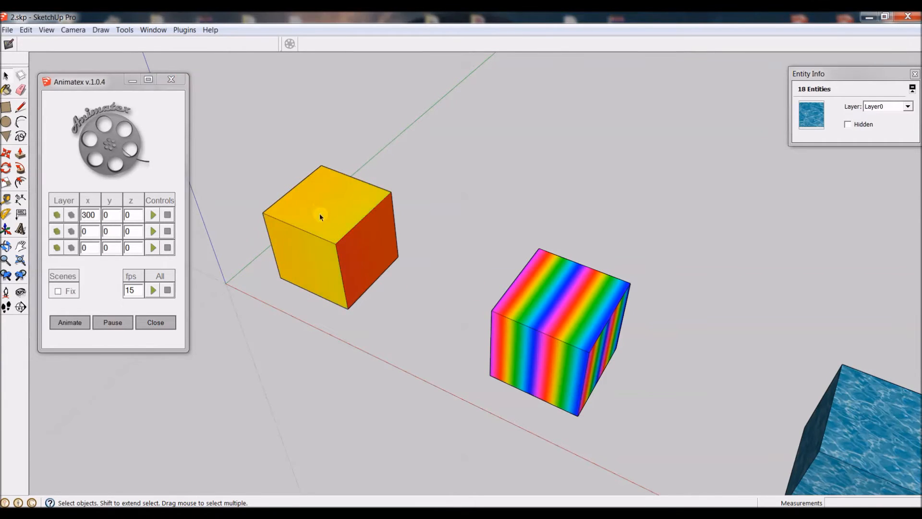
# - Inspect the full texture extent on the first cube's top face in texture positioning mode
pyautogui.rightClick(312, 196)
pyautogui.moveTo(415, 333)
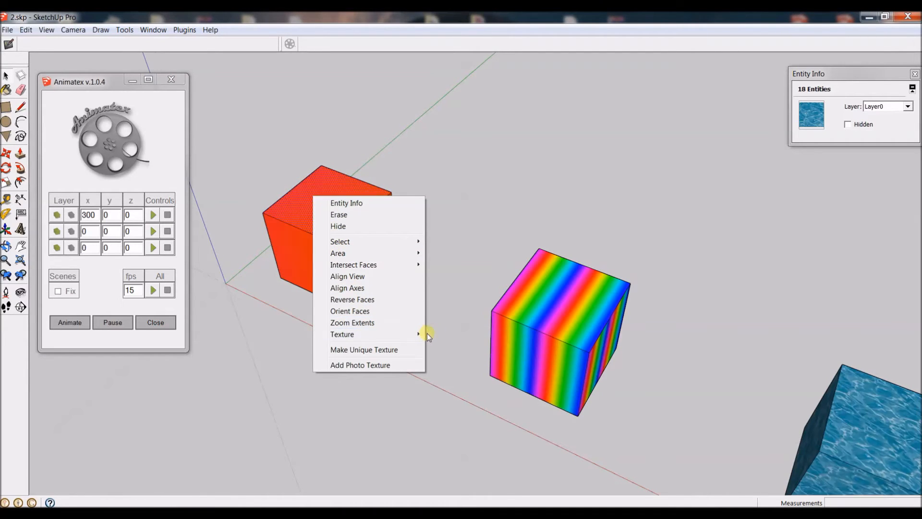
pyautogui.click(452, 334)
pyautogui.scroll(-10, 498, 339)
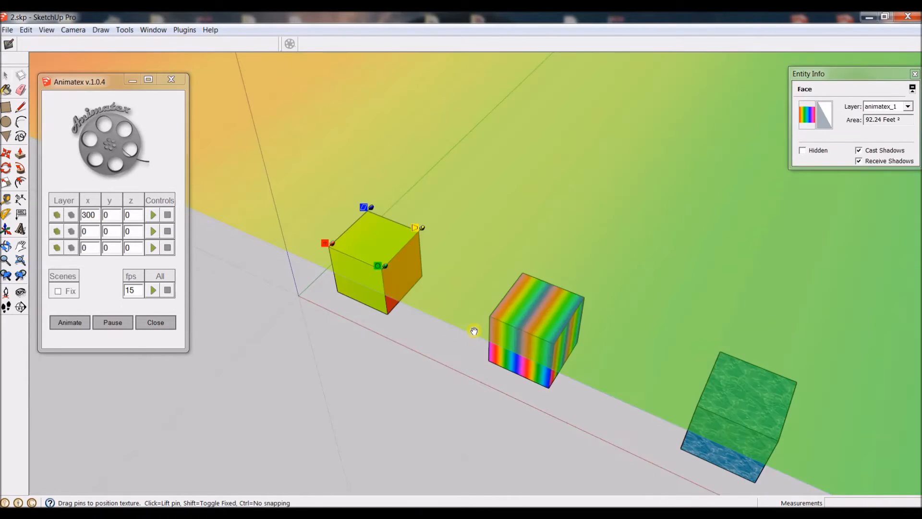
pyautogui.scroll(-8, 445, 264)
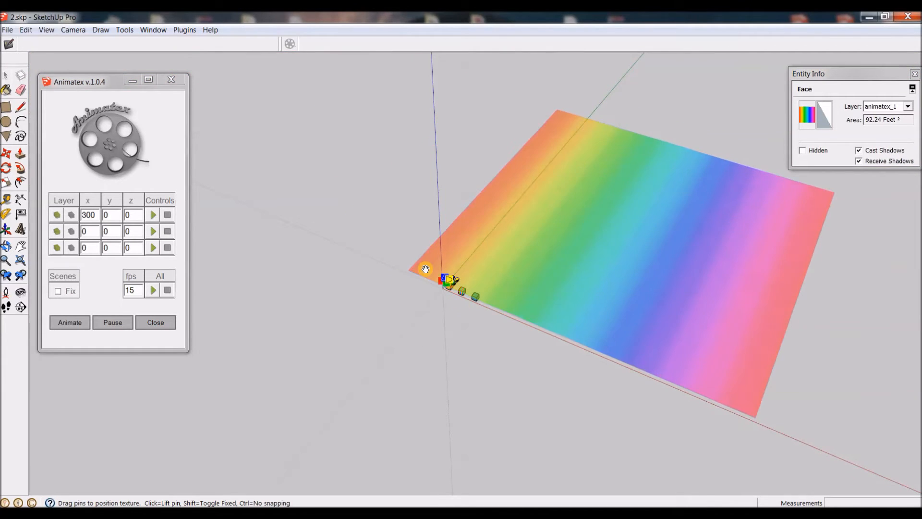
pyautogui.click(6, 76)
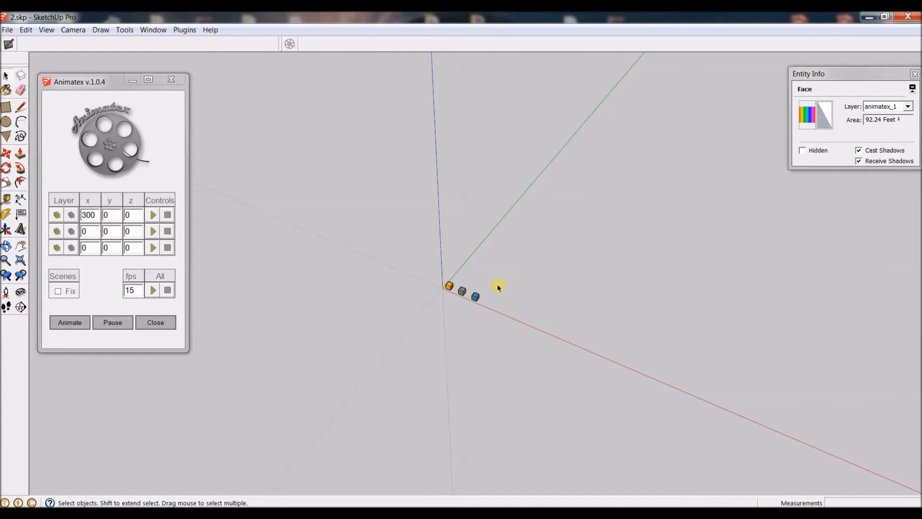
# - Inspect the texture size on the rainbow-striped cube's top face in texture positioning mode
pyautogui.scroll(10, 498, 285)
pyautogui.scroll(5, 445, 286)
pyautogui.rightClick(473, 233)
pyautogui.moveTo(510, 370)
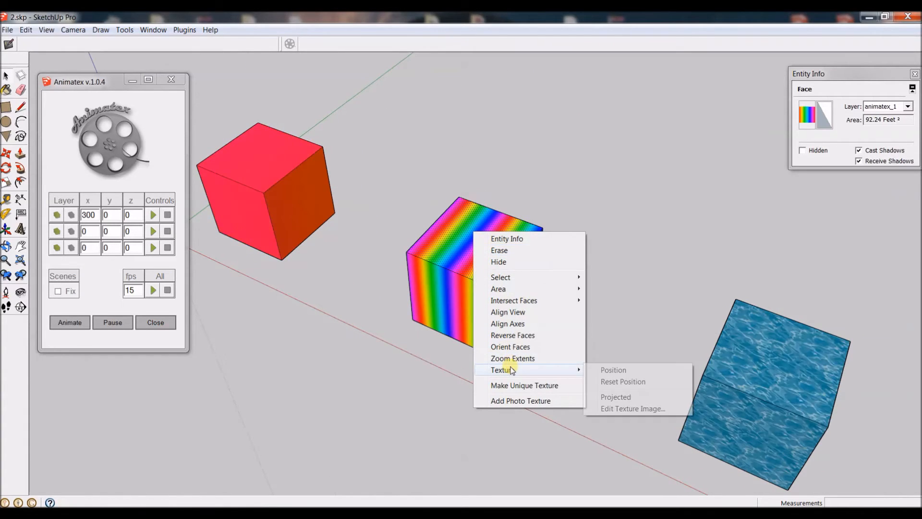
pyautogui.click(603, 370)
pyautogui.scroll(2, 420, 245)
pyautogui.scroll(2, 419, 244)
pyautogui.click(358, 411)
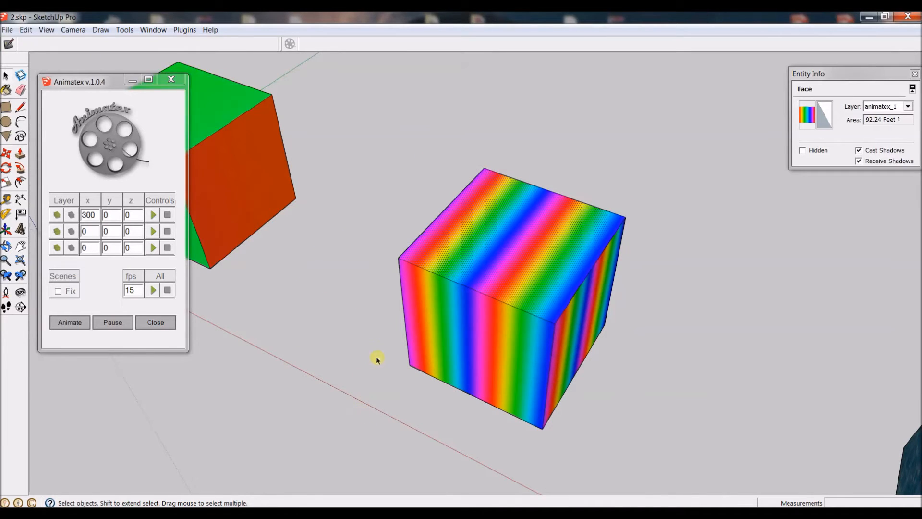
# - Assign the whole rainbow-striped cube to the second Animatex layer, set its x offset to 3 and start its animation
pyautogui.scroll(-4, 722, 315)
pyautogui.scroll(1, 433, 264)
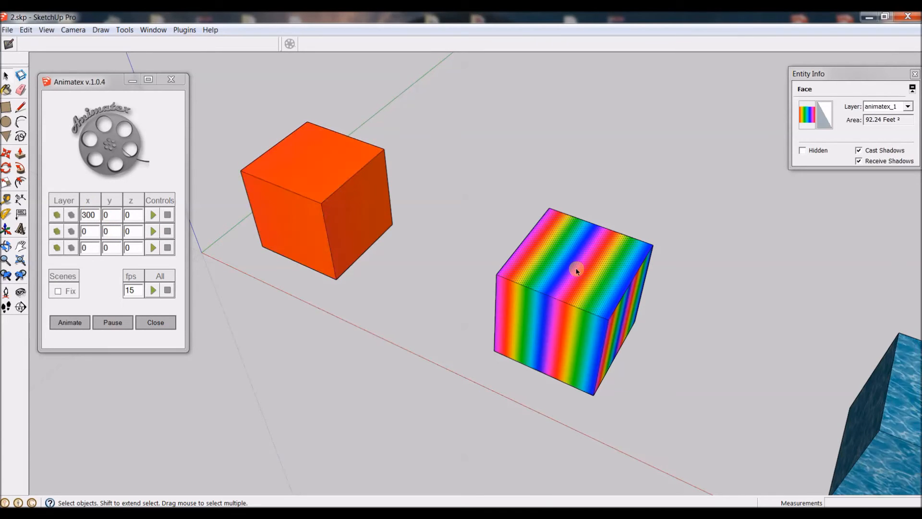
pyautogui.click(96, 221)
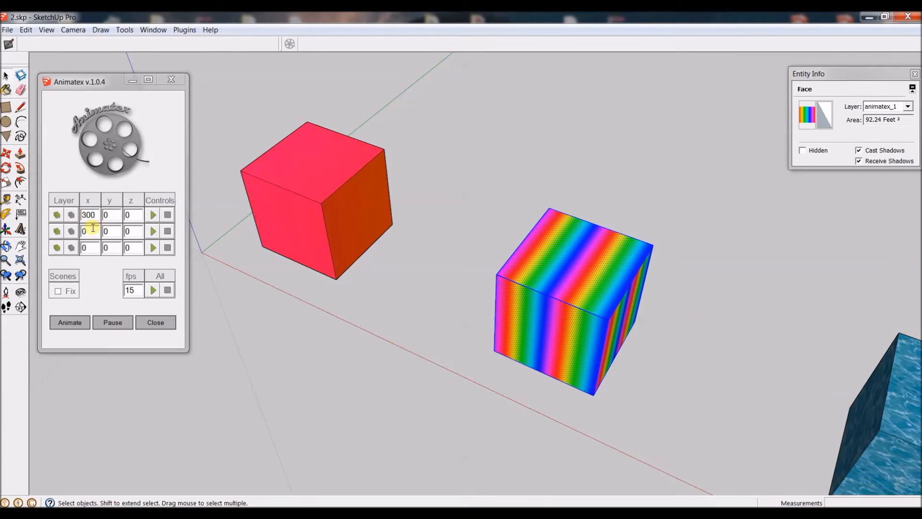
pyautogui.doubleClick(81, 232)
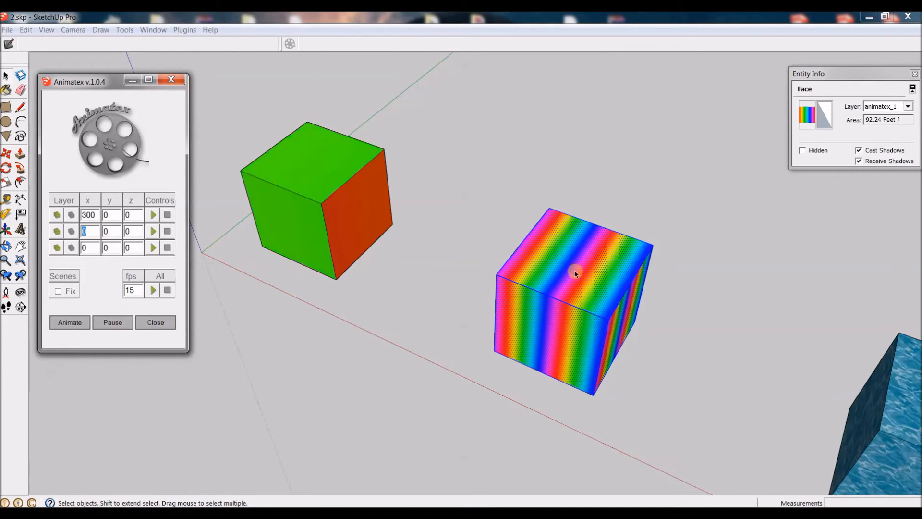
pyautogui.click(56, 232)
pyautogui.click(89, 231)
pyautogui.press('BackSpace')
pyautogui.write('3')
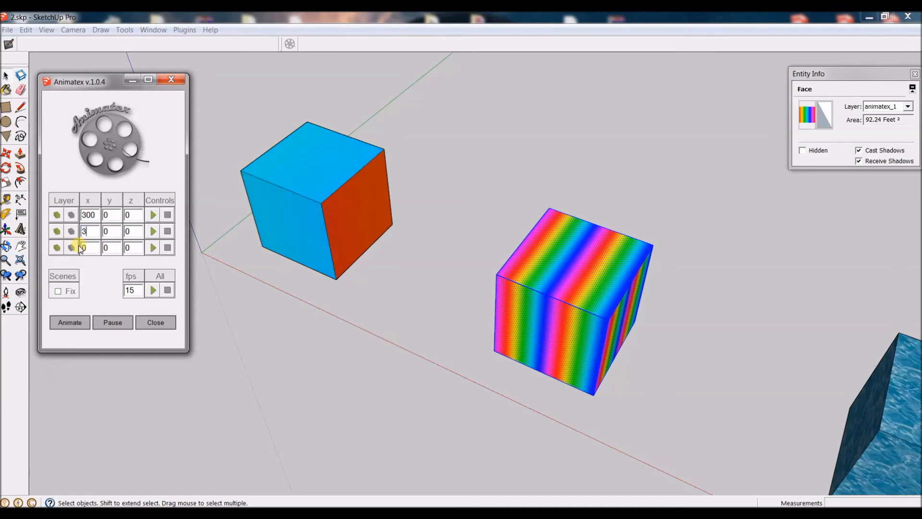
pyautogui.click(151, 231)
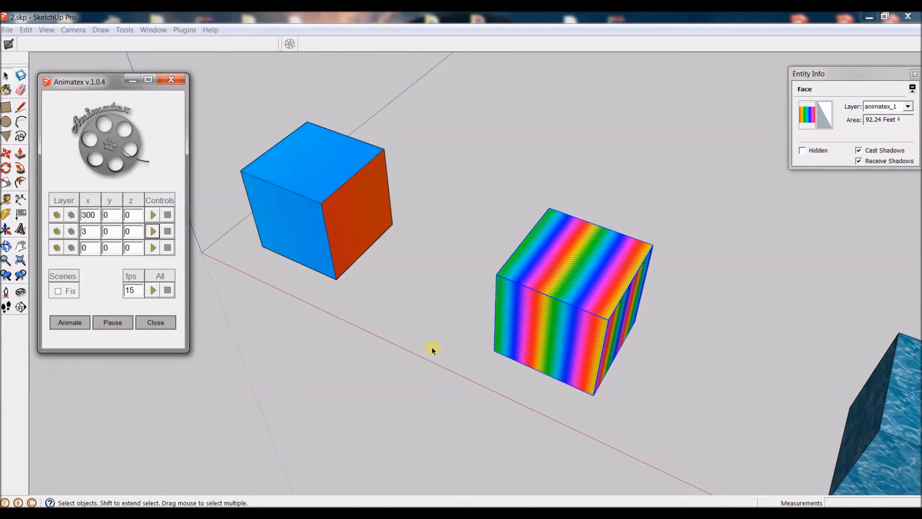
# - Open the water-textured cube group, assign its contents to the third Animatex layer with x offset -4, and start its animation
pyautogui.moveTo(364, 358); pyautogui.dragTo(418, 368, button='middle')
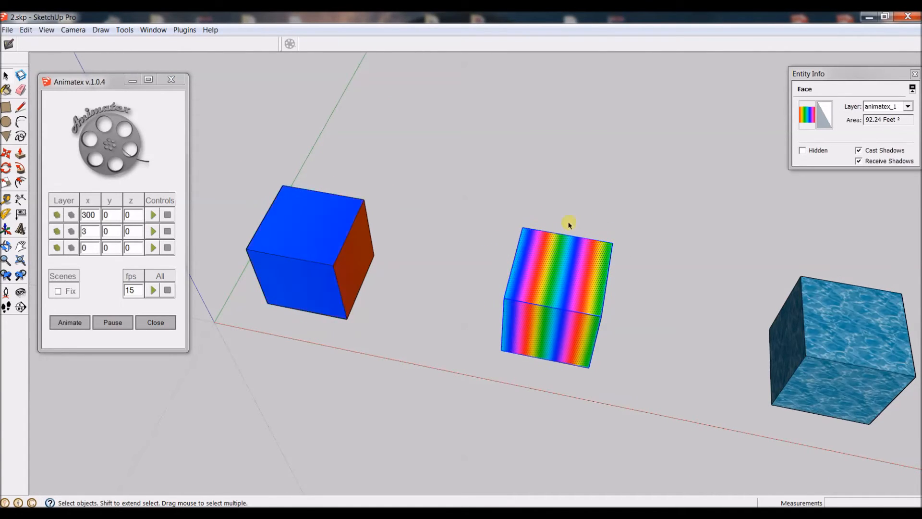
pyautogui.scroll(-5, 333, 318)
pyautogui.scroll(5, 581, 358)
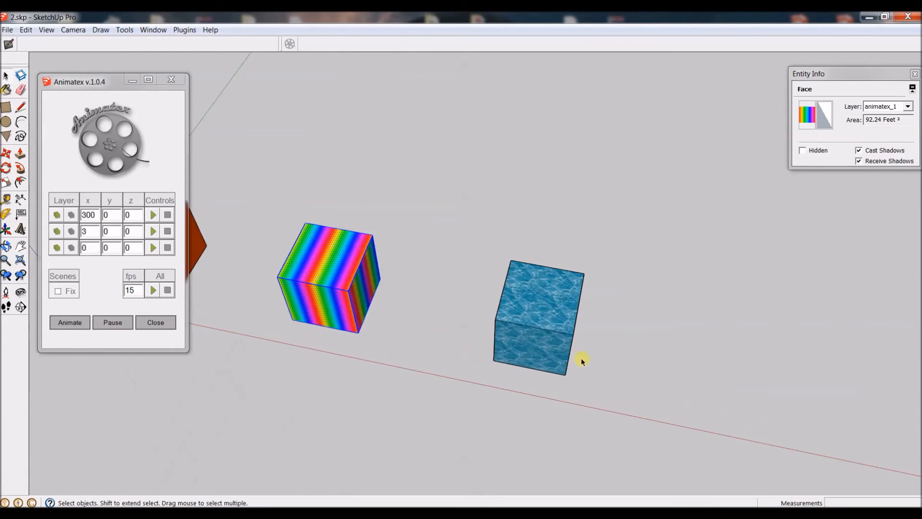
pyautogui.moveTo(571, 393); pyautogui.dragTo(523, 270, button='middle')
pyautogui.doubleClick(526, 262)
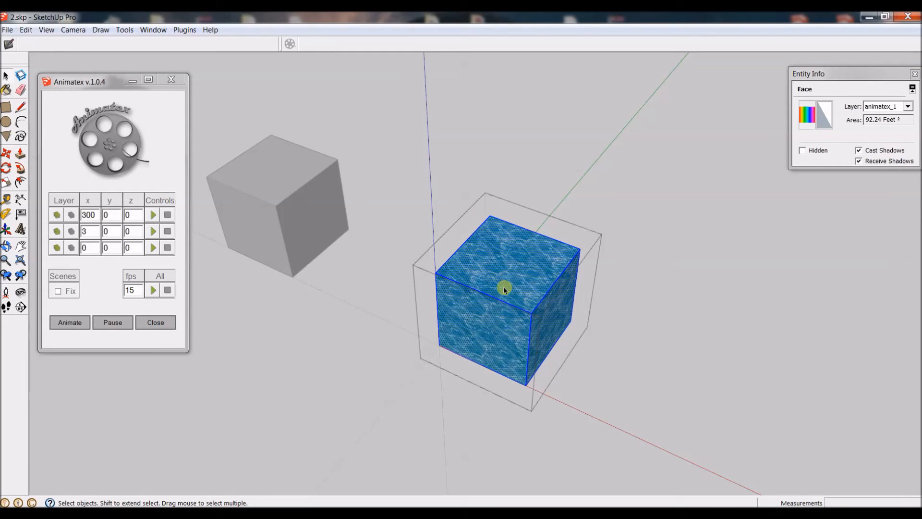
pyautogui.click(56, 249)
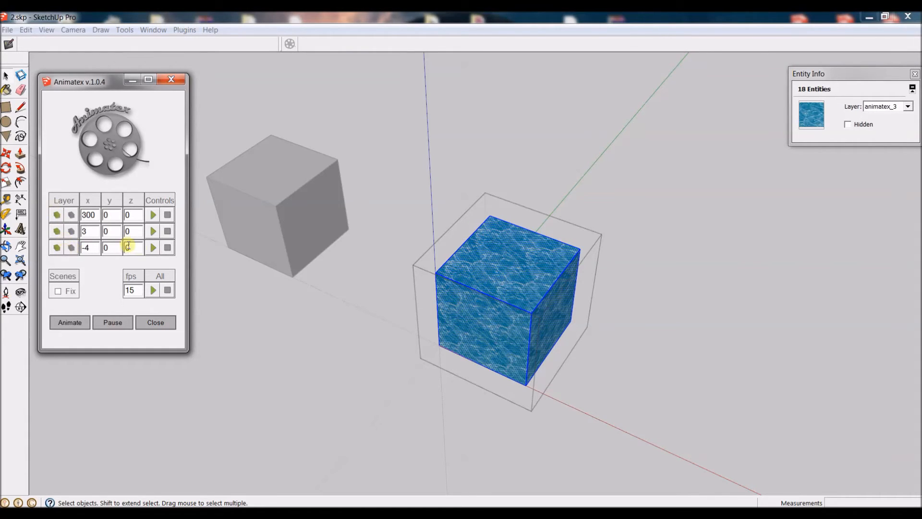
pyautogui.click(153, 250)
pyautogui.click(320, 367)
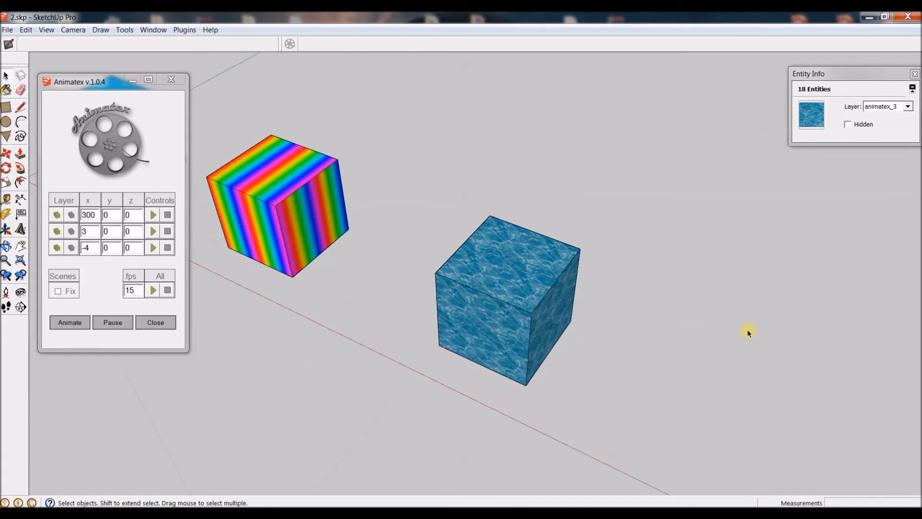
# - Examine the texture animations running on the three cubes from several distances and angles
pyautogui.scroll(-1, 747, 329)
pyautogui.scroll(-3, 743, 325)
pyautogui.moveTo(730, 325); pyautogui.dragTo(406, 354, button='middle')
pyautogui.scroll(2, 617, 282)
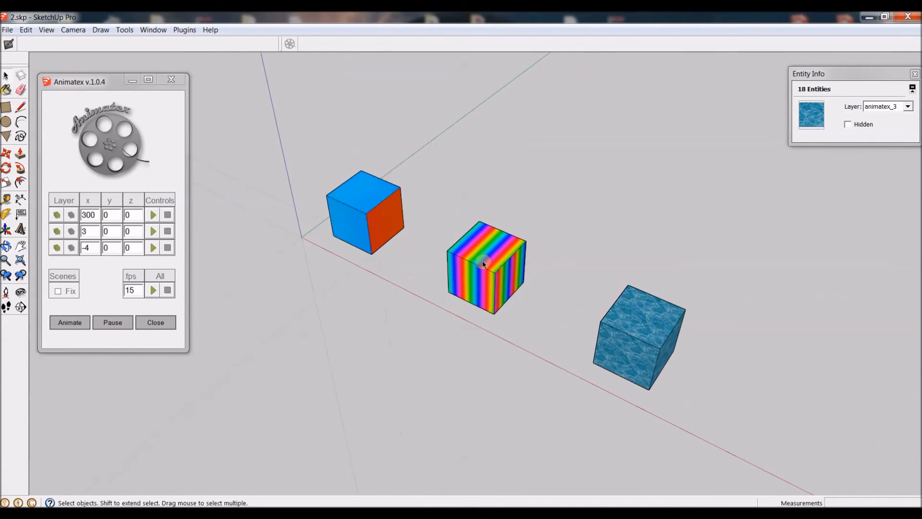
pyautogui.scroll(2, 491, 292)
pyautogui.moveTo(491, 294); pyautogui.dragTo(521, 290, button='middle')
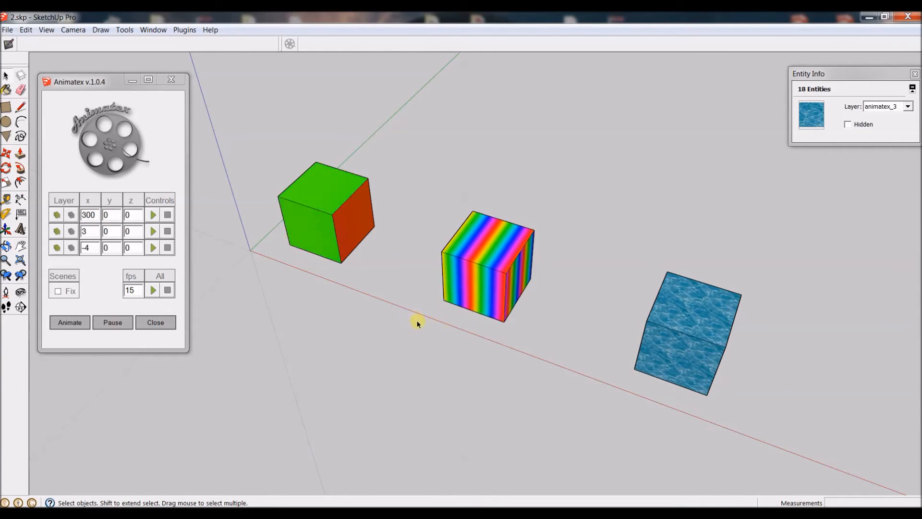
pyautogui.scroll(-3, 468, 374)
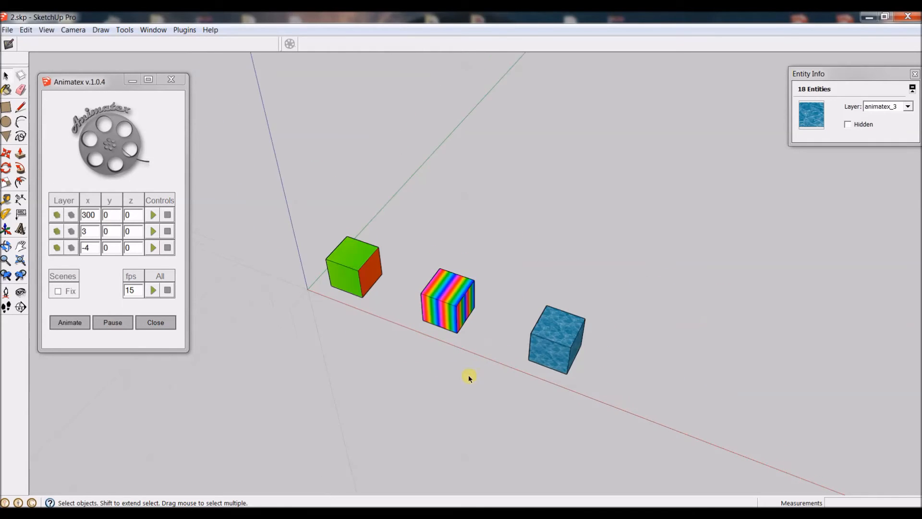
pyautogui.scroll(5, 349, 280)
pyautogui.scroll(2, 338, 250)
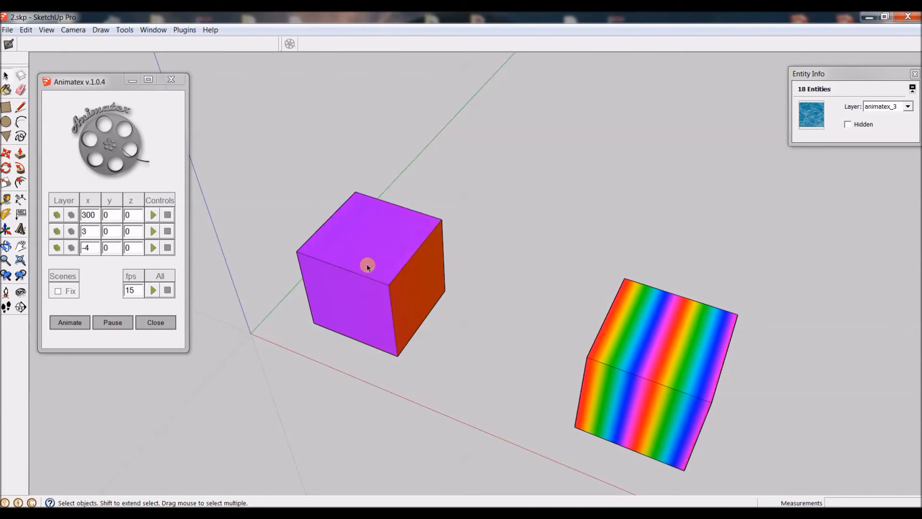
# - Set the y offset of the first Animatex layer to 300 so the first cube's side face animates too
pyautogui.moveTo(399, 306); pyautogui.dragTo(366, 279, button='middle')
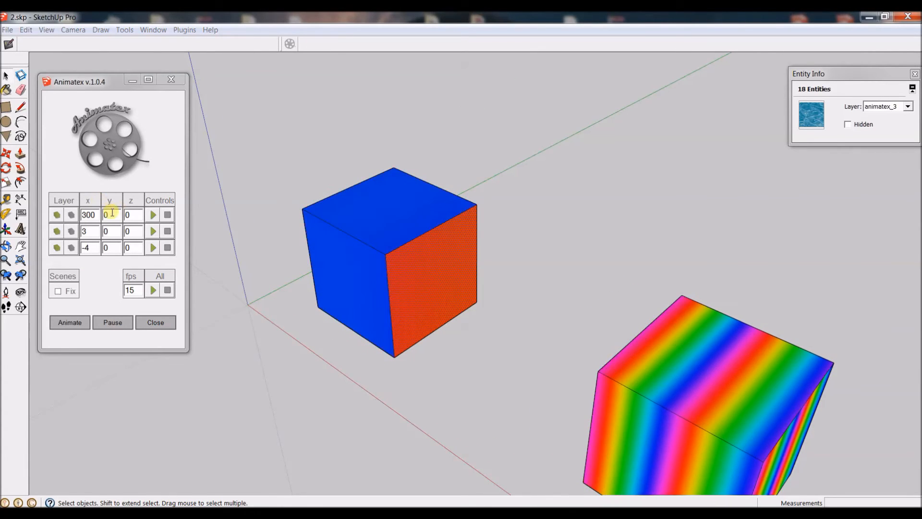
pyautogui.write('300')
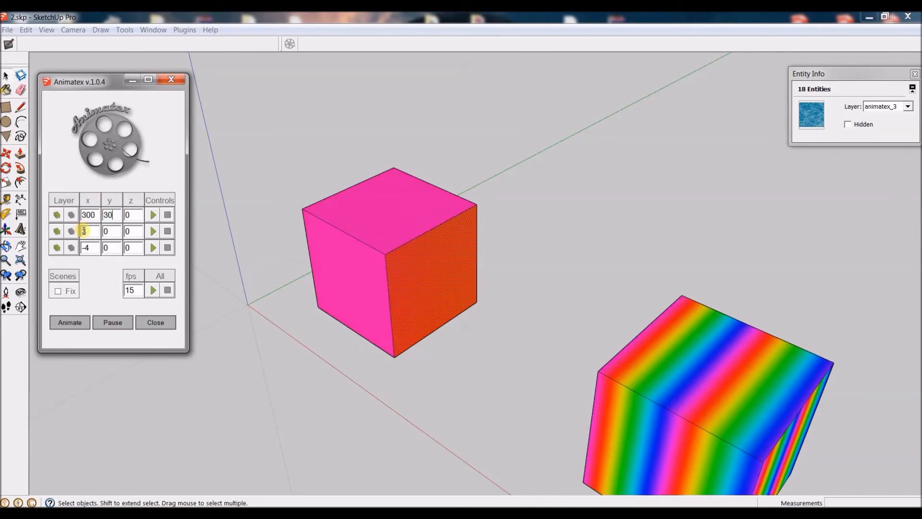
pyautogui.click(367, 152)
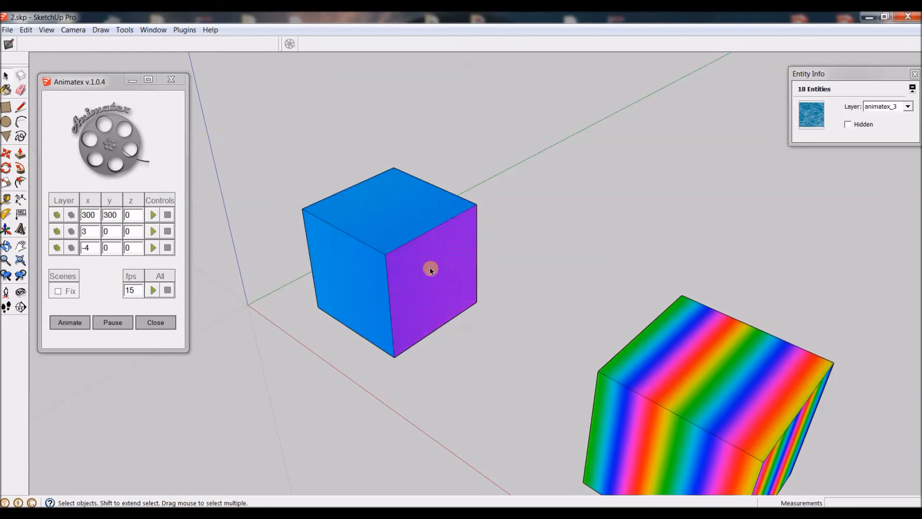
# - Stop all animations and replace the first cube's right face with a 90° rotated copy of its left face, made into a group
pyautogui.click(354, 261)
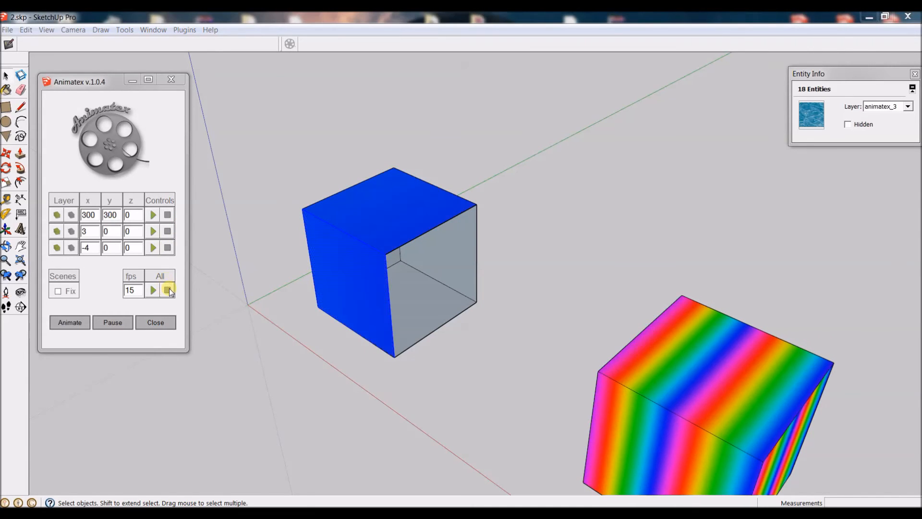
pyautogui.click(168, 289)
pyautogui.click(345, 268)
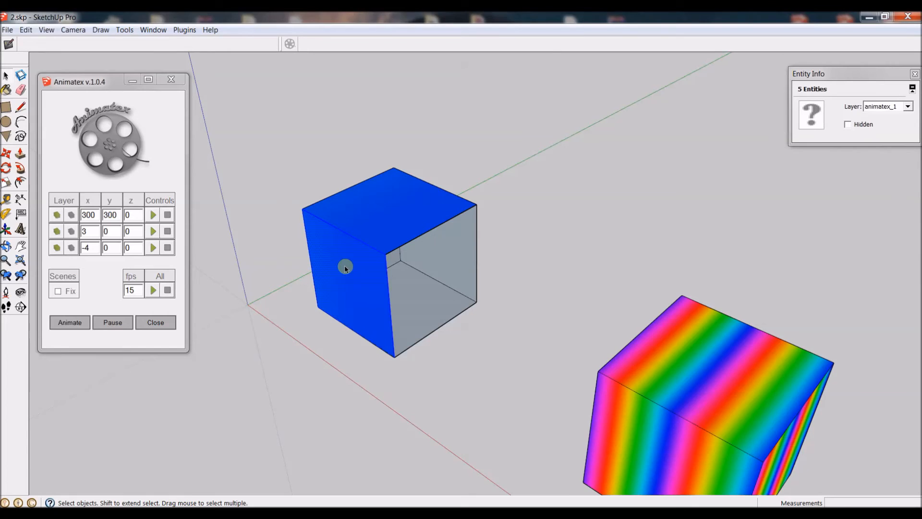
pyautogui.rightClick(346, 267)
pyautogui.click(380, 359)
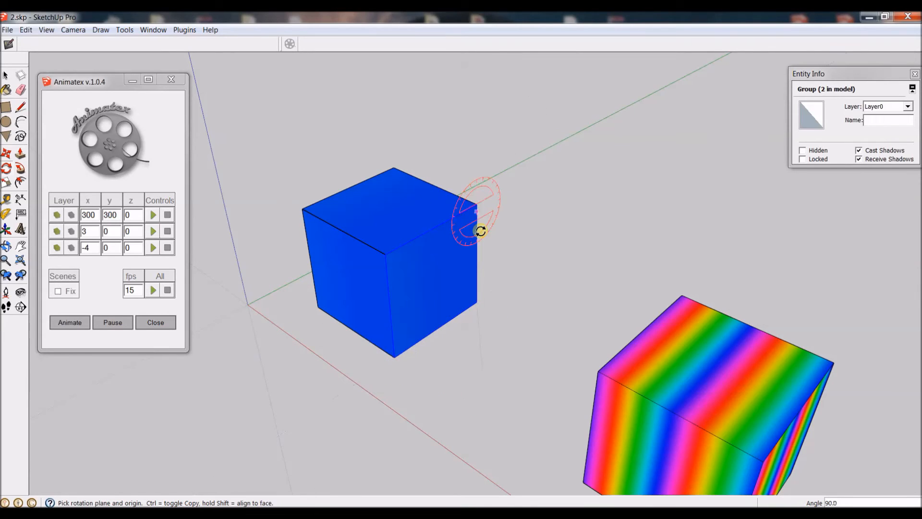
# - Clear the selection on the first cube and start the animation of the first Animatex layer
pyautogui.scroll(6, 392, 272)
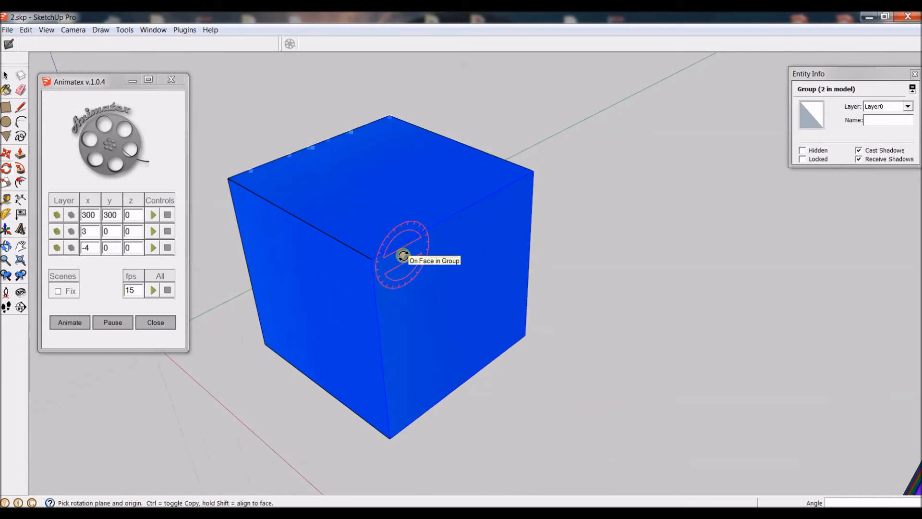
pyautogui.moveTo(343, 255); pyautogui.dragTo(317, 269, button='middle')
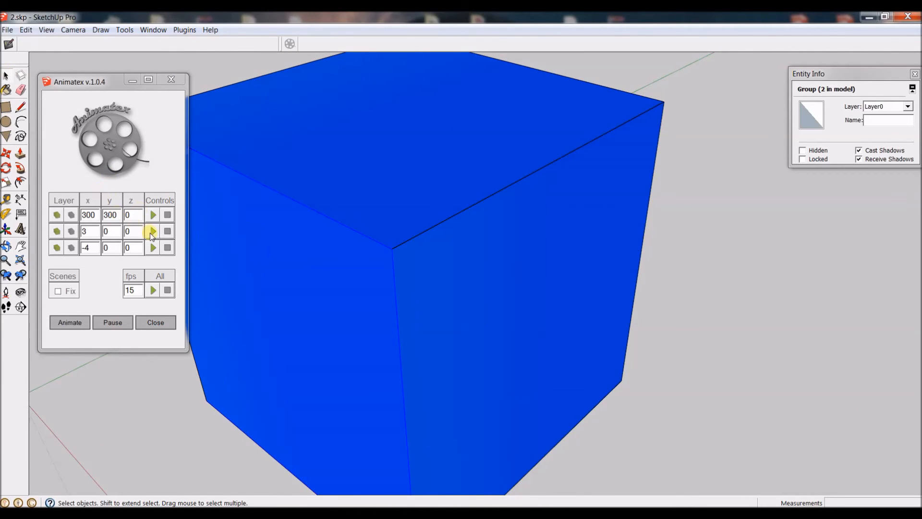
pyautogui.scroll(-10, 497, 269)
pyautogui.click(286, 235)
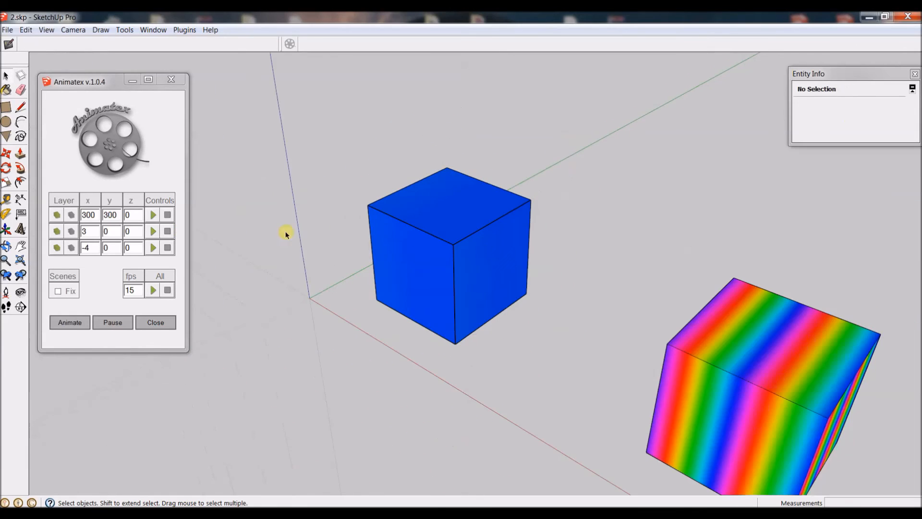
pyautogui.click(152, 215)
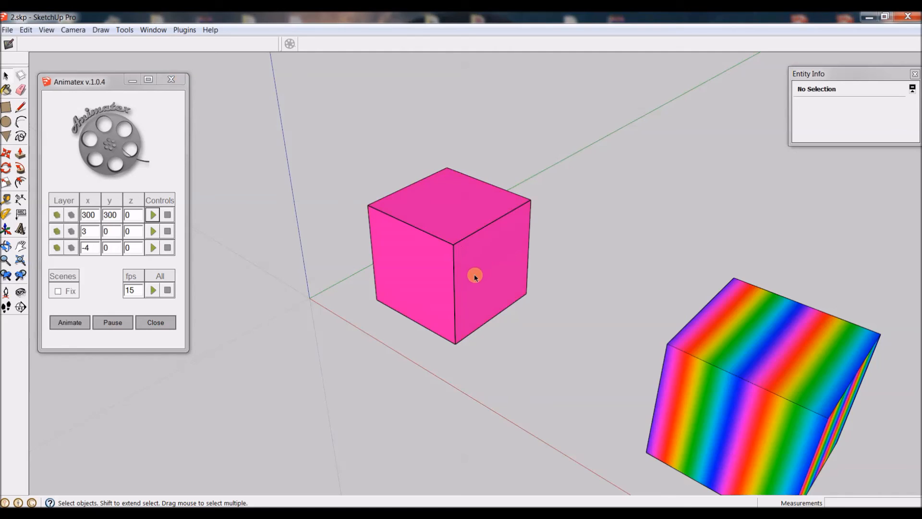
# - Examine the first cube's running animation from several distances and angles, opening its right face group to inspect that face separately
pyautogui.scroll(4, 497, 248)
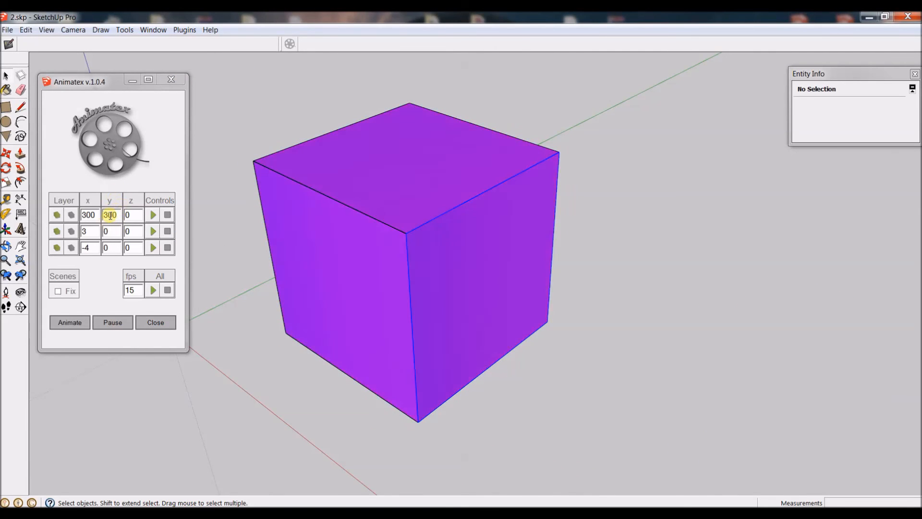
pyautogui.scroll(-2, 514, 344)
pyautogui.scroll(-2, 514, 344)
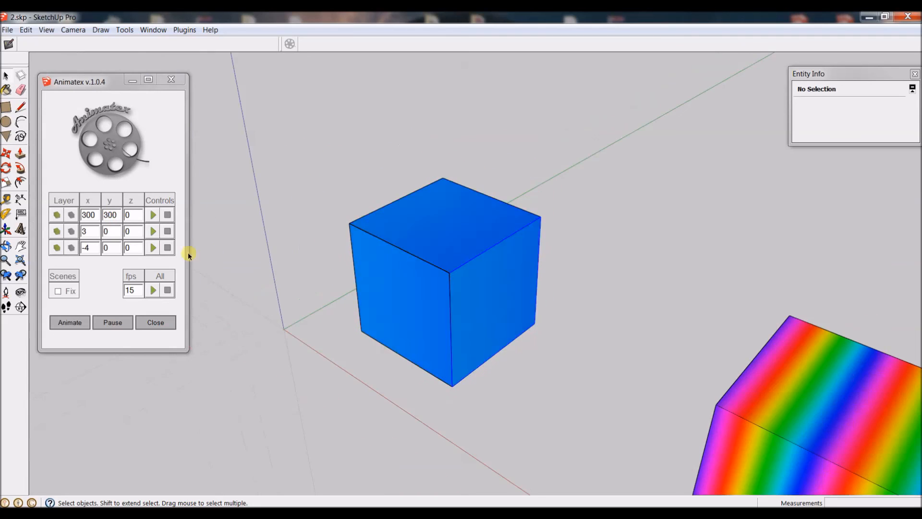
pyautogui.scroll(2, 516, 311)
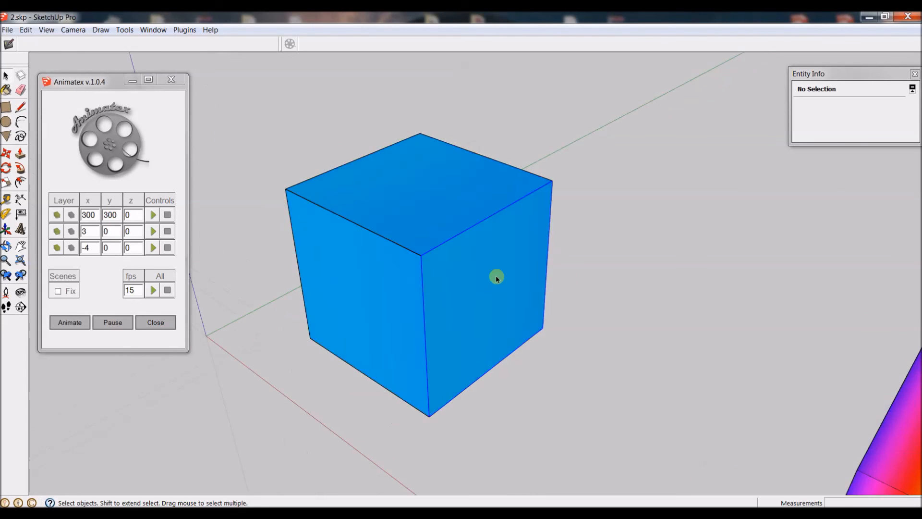
pyautogui.doubleClick(496, 275)
pyautogui.moveTo(495, 313); pyautogui.dragTo(319, 341, button='middle')
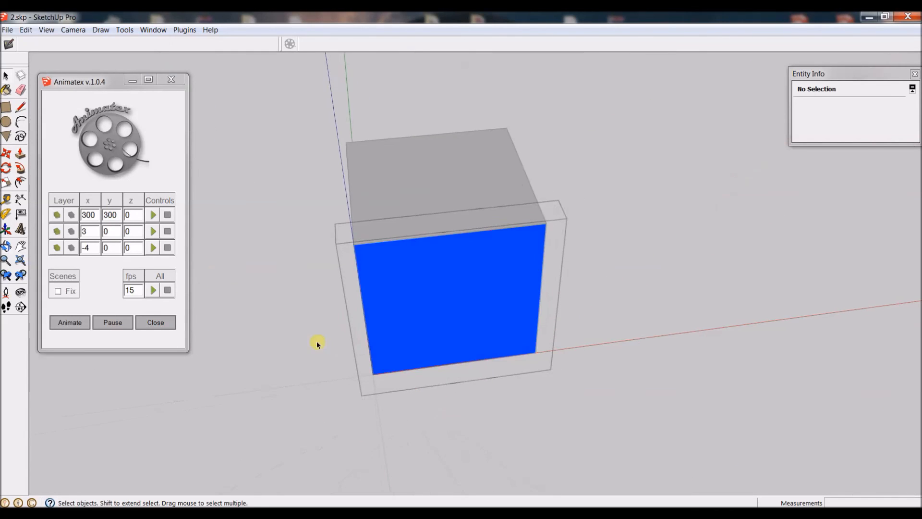
pyautogui.moveTo(391, 362); pyautogui.dragTo(433, 360, button='middle')
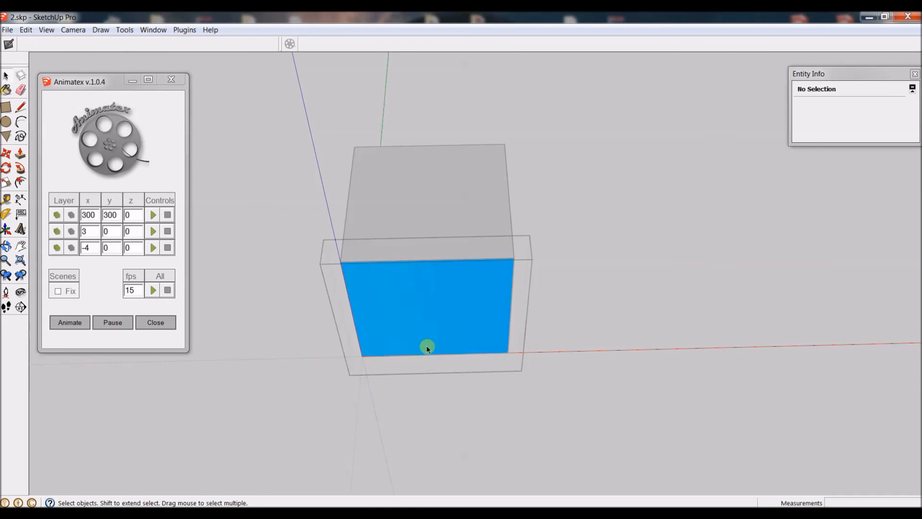
pyautogui.moveTo(390, 419); pyautogui.dragTo(396, 261, button='middle')
pyautogui.scroll(-10, 395, 261)
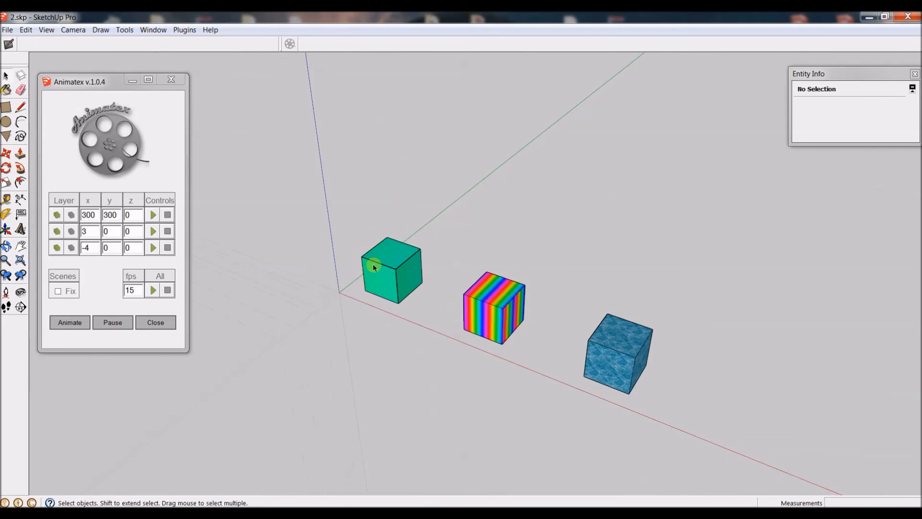
pyautogui.scroll(8, 373, 263)
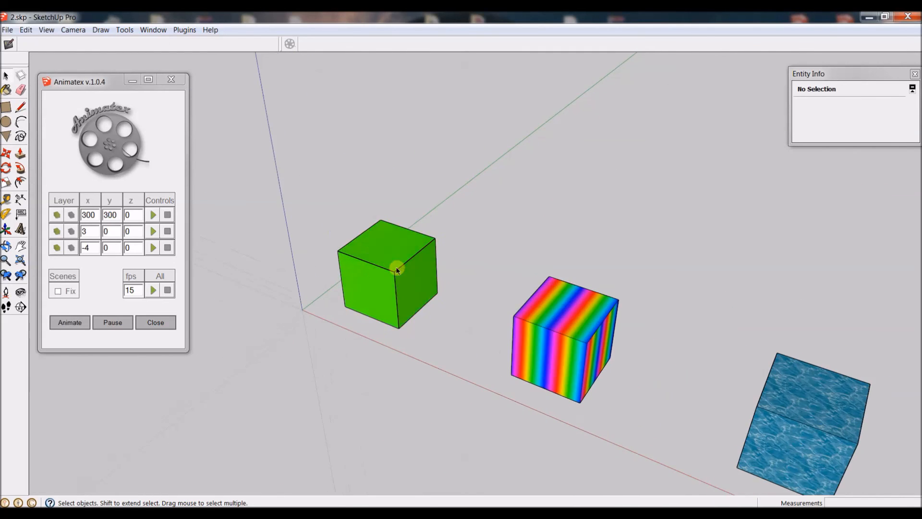
pyautogui.scroll(3, 395, 270)
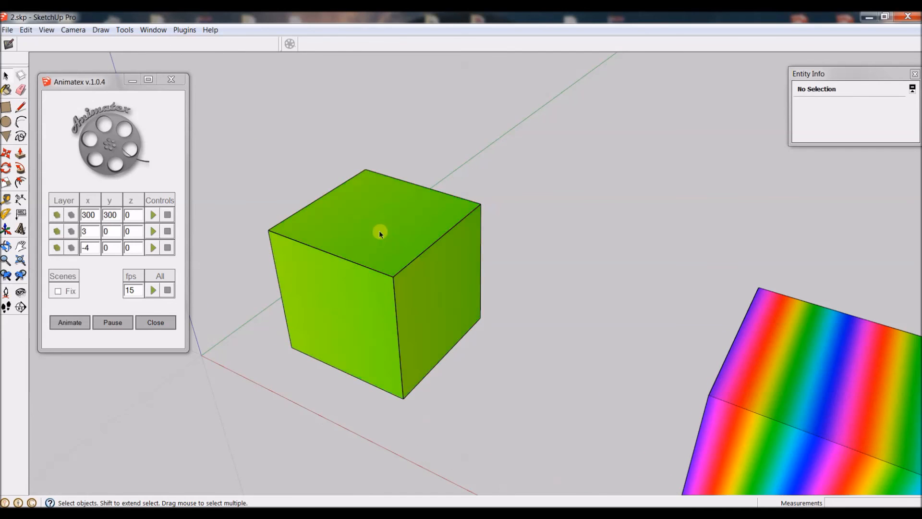